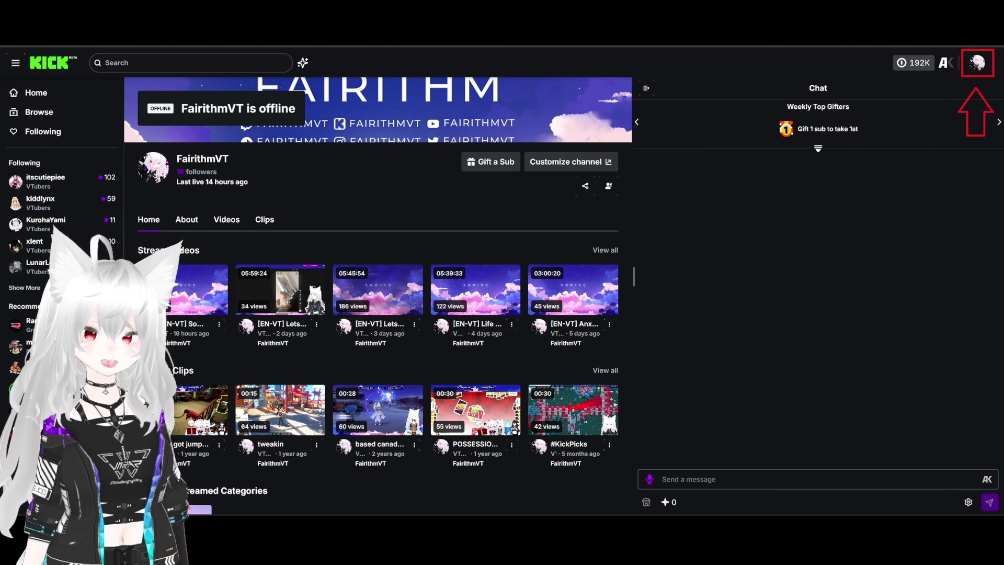
# - Open the Kick account menu from the profile avatar on the FairithmVT channel page
pyautogui.click(978, 62)
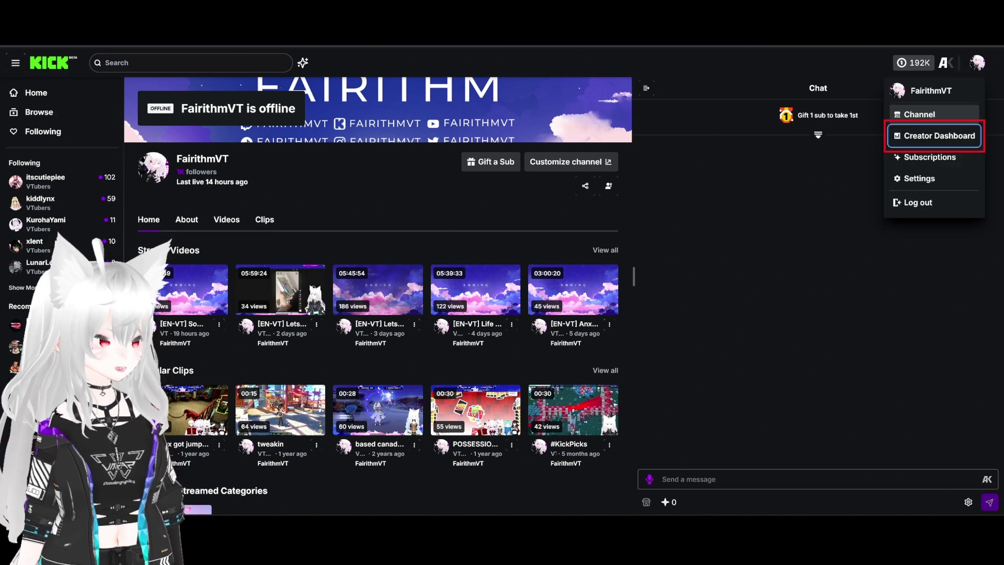